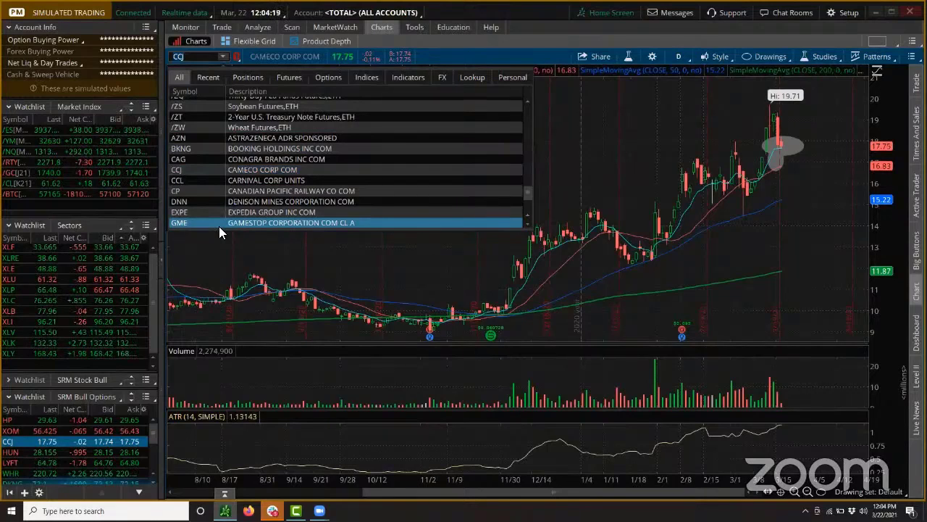
# Step: Replace GME with UEC to show its one-year daily chart with 20/50/200 SMAs, volume and ATR(14)
pyautogui.click(219, 226)
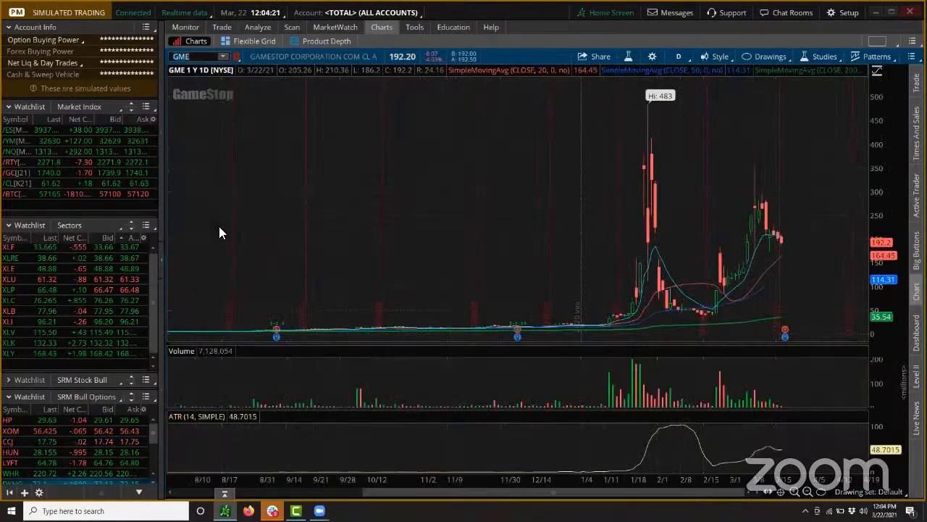
pyautogui.write('UEC')
pyautogui.press('Return')
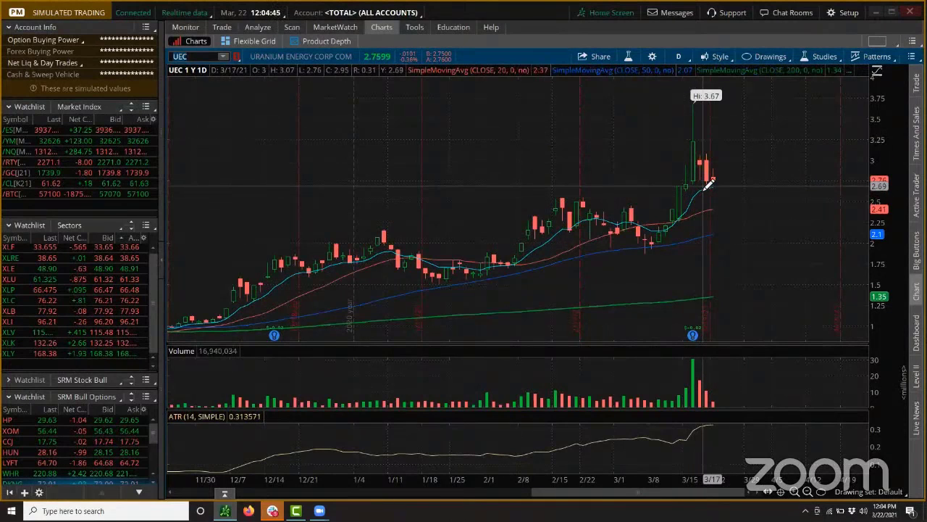
# Step: Switch UEC to 5 D : 15m bars and zoom out to show the week's 2.58–3.98 range
pyautogui.click(675, 56)
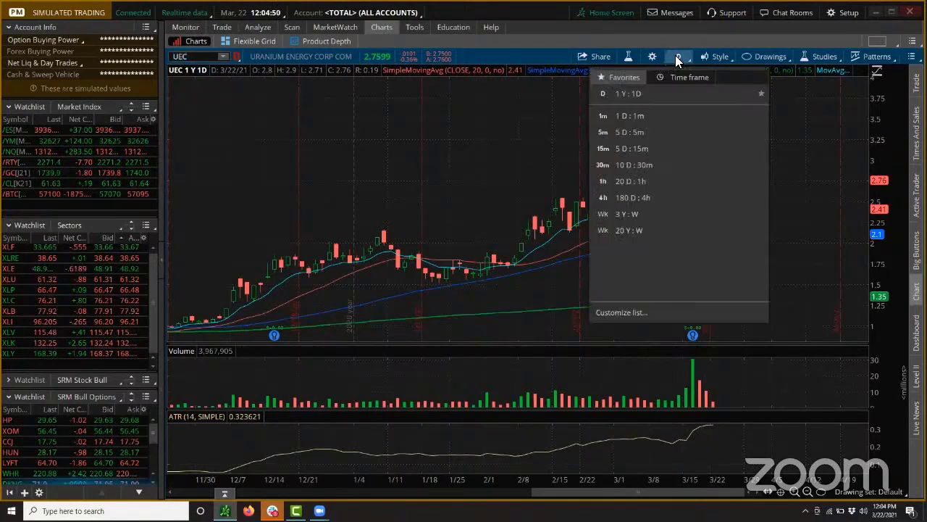
pyautogui.click(644, 149)
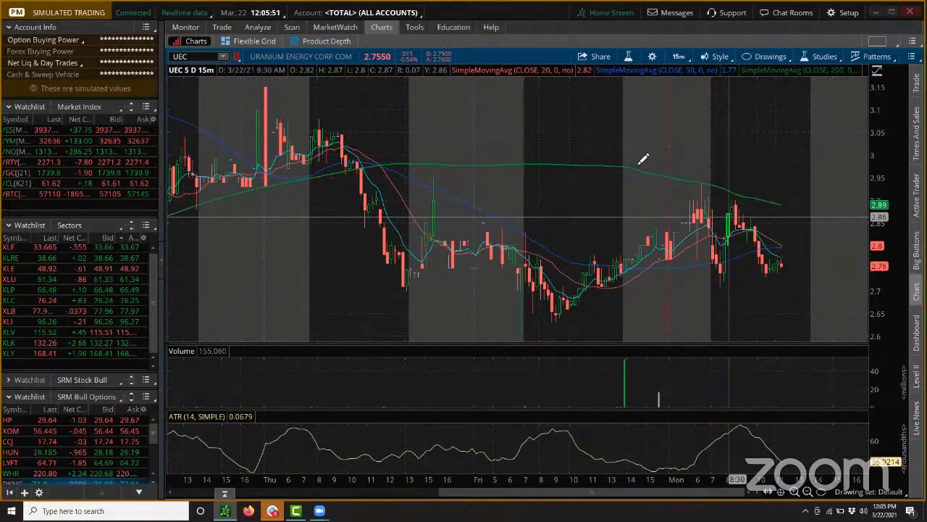
pyautogui.scroll(-5, 537, 480)
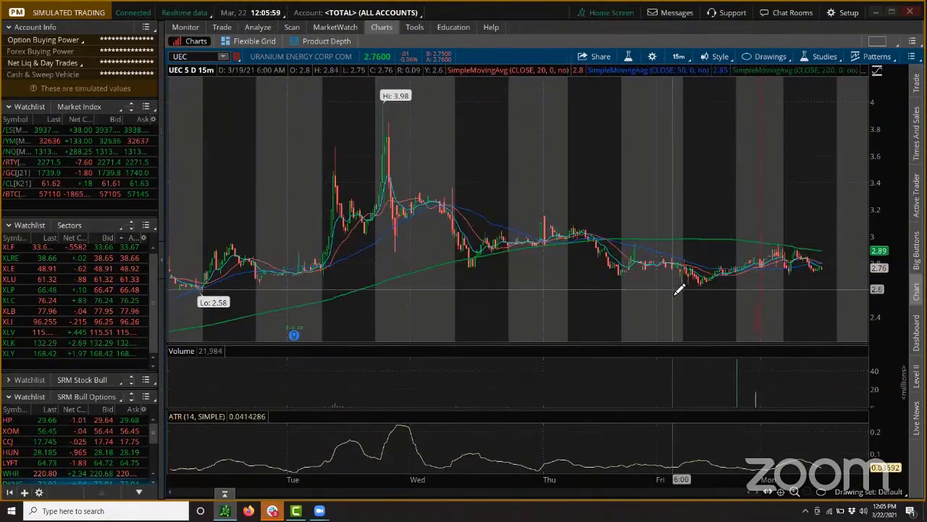
# Step: Show UEC on 10 D : 30m bars and zoom into Thursday through Monday
pyautogui.click(678, 57)
pyautogui.click(658, 197)
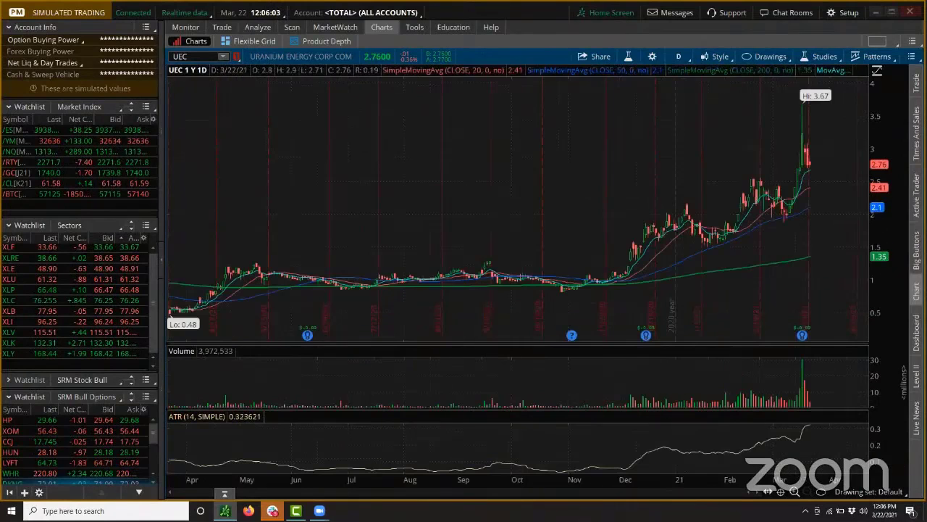
pyautogui.click(682, 57)
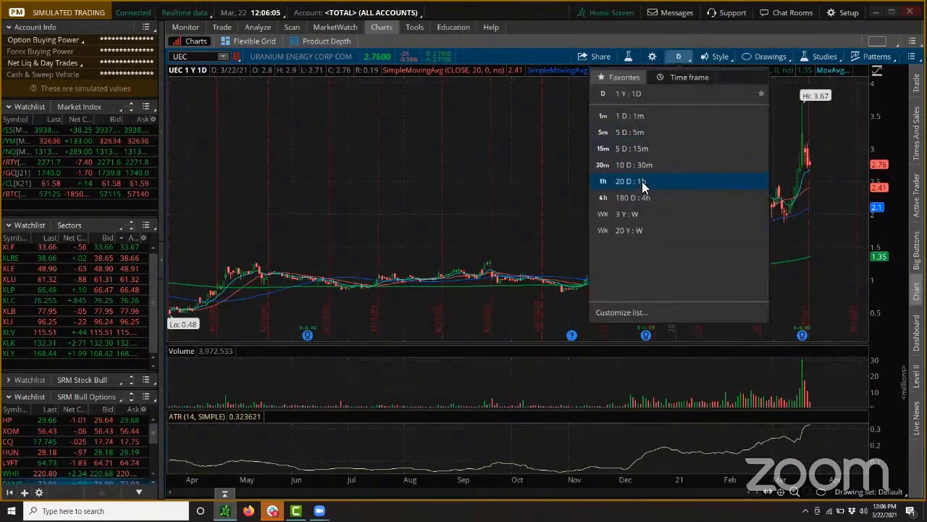
pyautogui.click(644, 167)
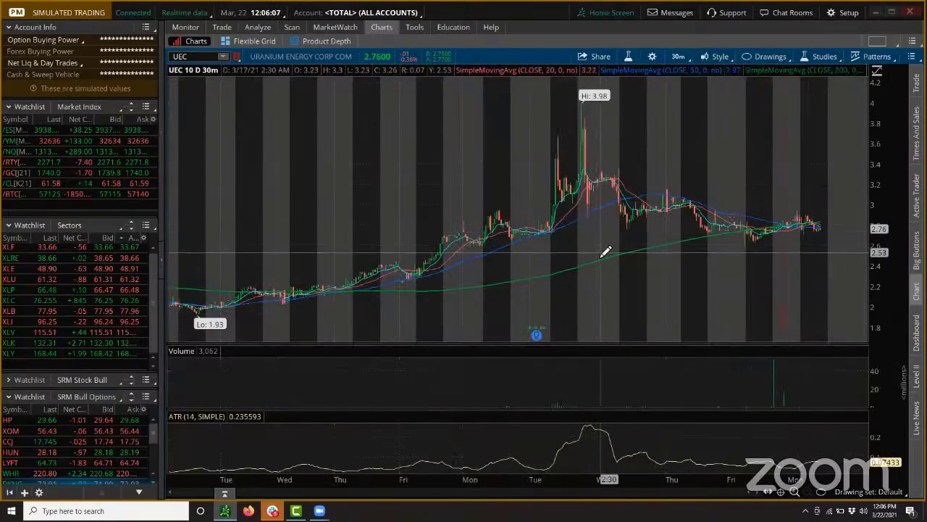
pyautogui.moveTo(604, 249); pyautogui.dragTo(826, 268)
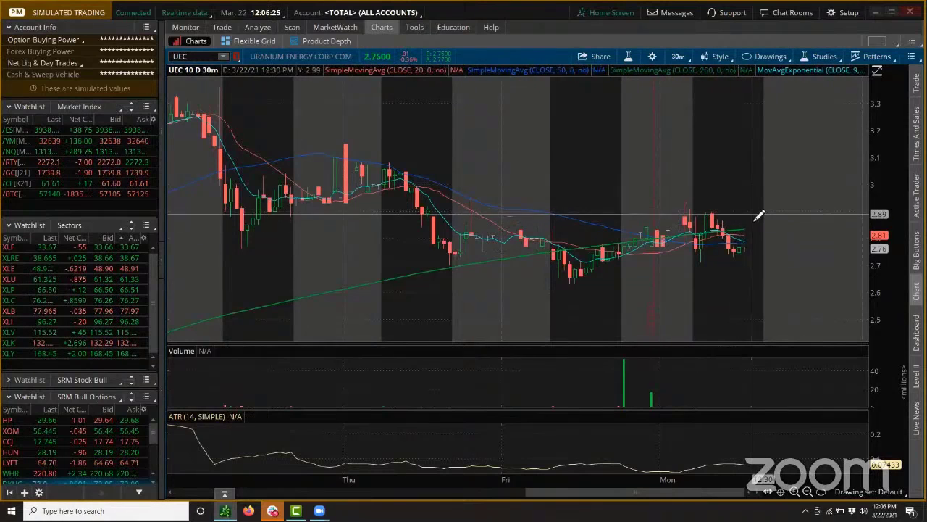
# Step: Return UEC to the 1 Y : 1D daily chart spanning 0.48 to 3.67
pyautogui.click(685, 52)
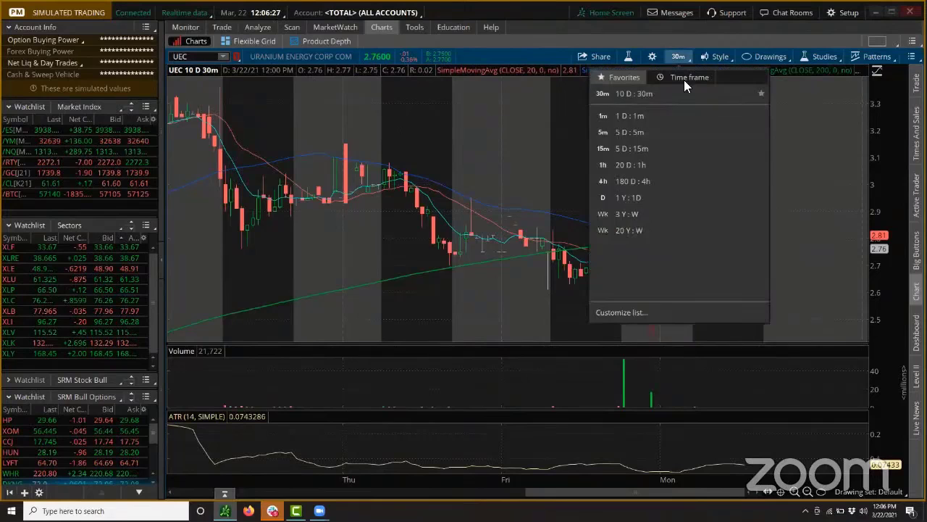
pyautogui.click(652, 209)
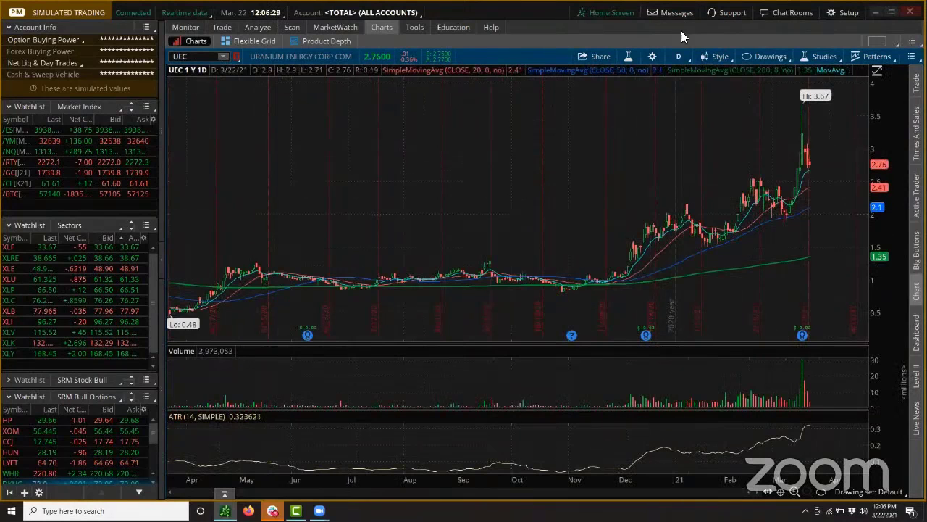
pyautogui.click(676, 57)
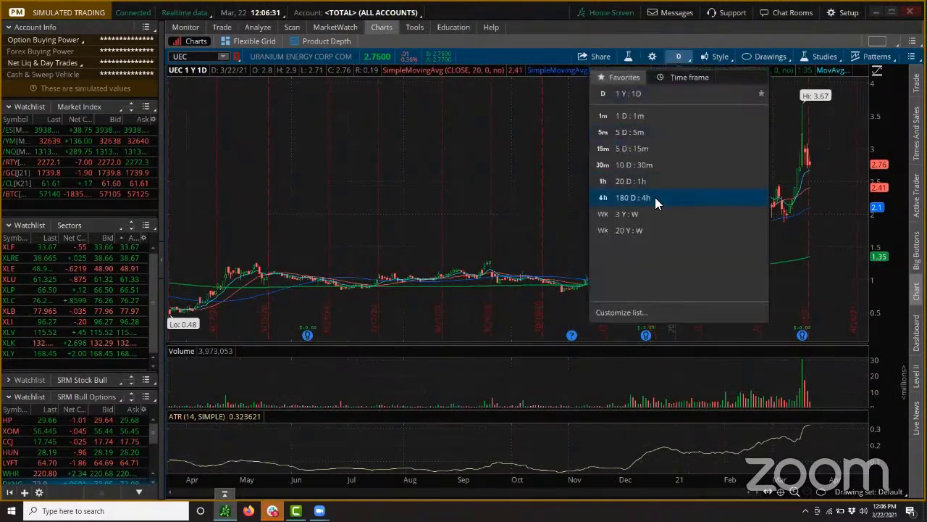
pyautogui.click(881, 167)
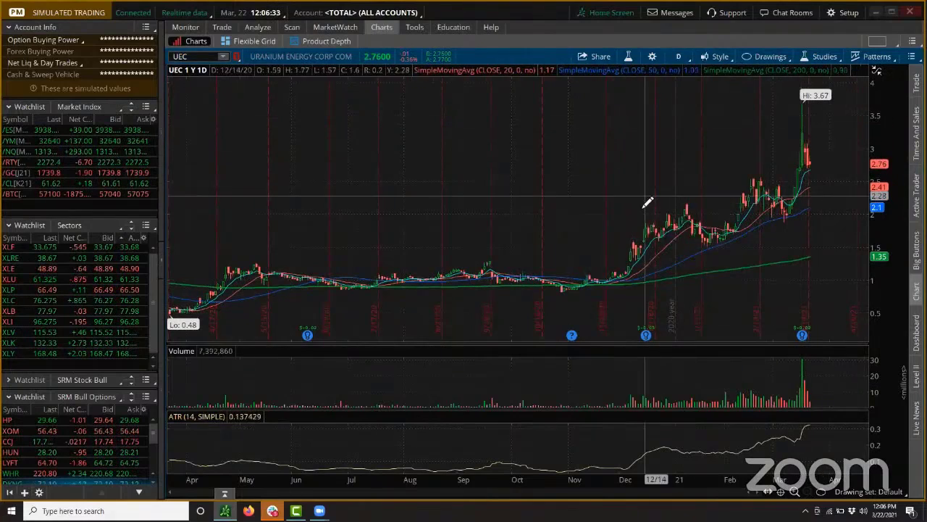
# Step: Zoom the daily UEC chart into the mid-December to March rally up to the 3.67 peak
pyautogui.moveTo(635, 198); pyautogui.dragTo(869, 150)
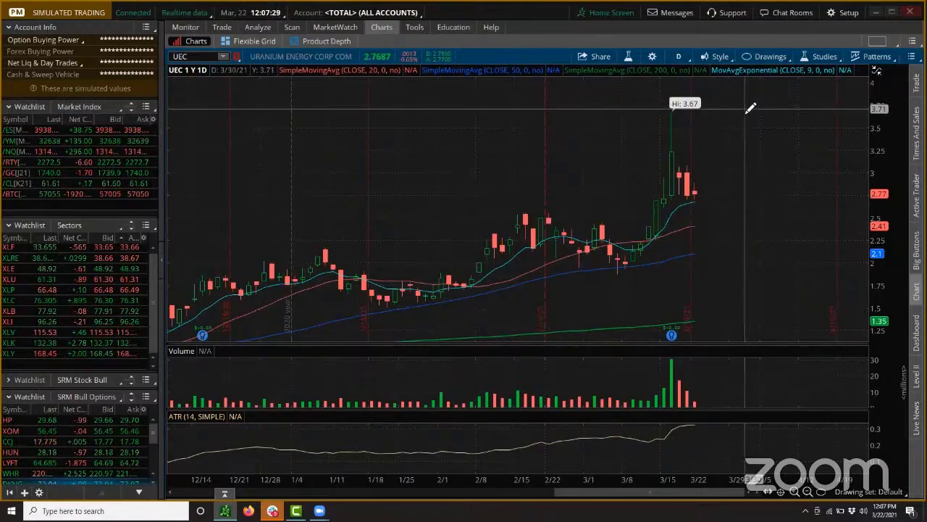
pyautogui.click(677, 58)
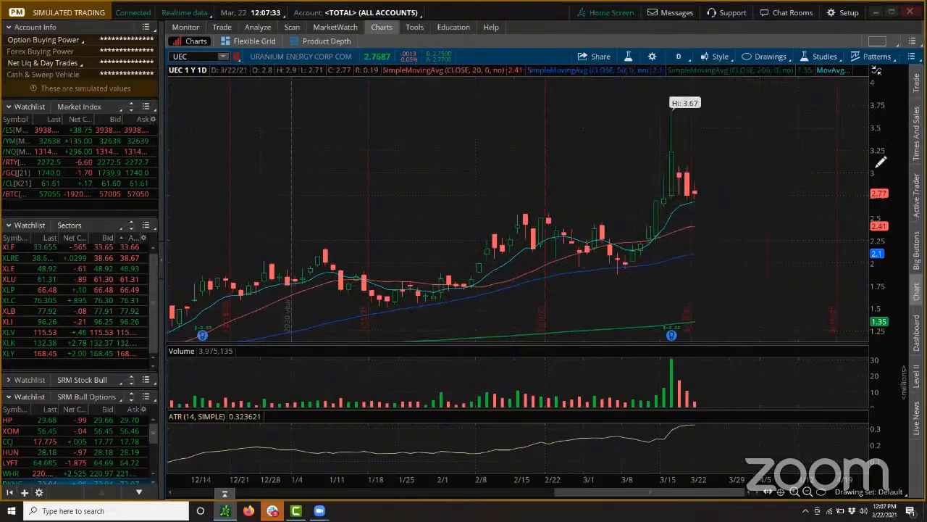
# Step: Load Cameco (CCJ) on the chart
pyautogui.click(213, 57)
pyautogui.write('CCJ')
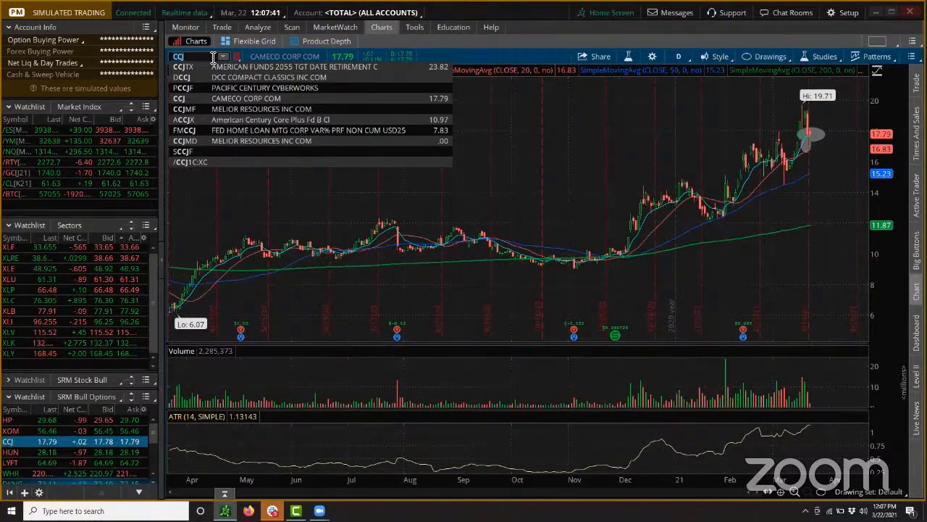
pyautogui.press('Return')
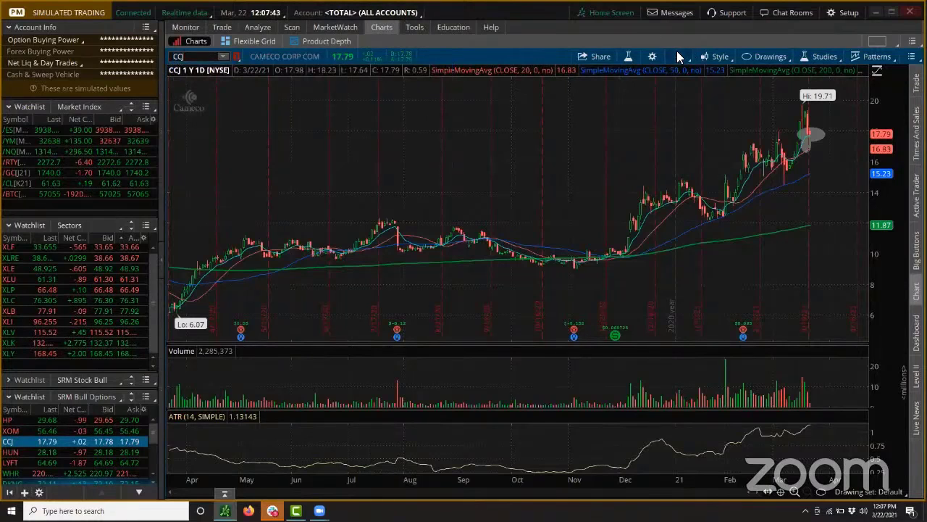
# Step: View CCJ on 10 D : 30m, then 3 Y : W, ending on the 1 Y : 1D chart
pyautogui.click(677, 57)
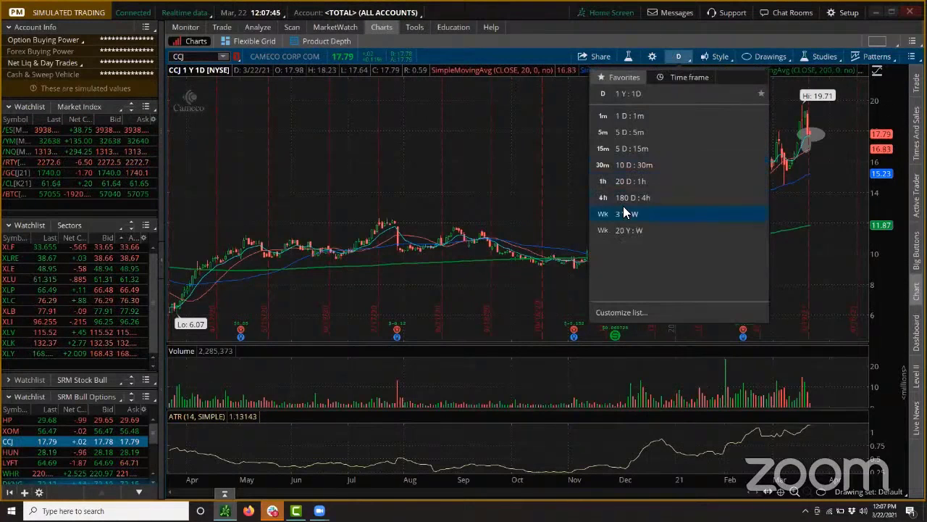
pyautogui.click(633, 165)
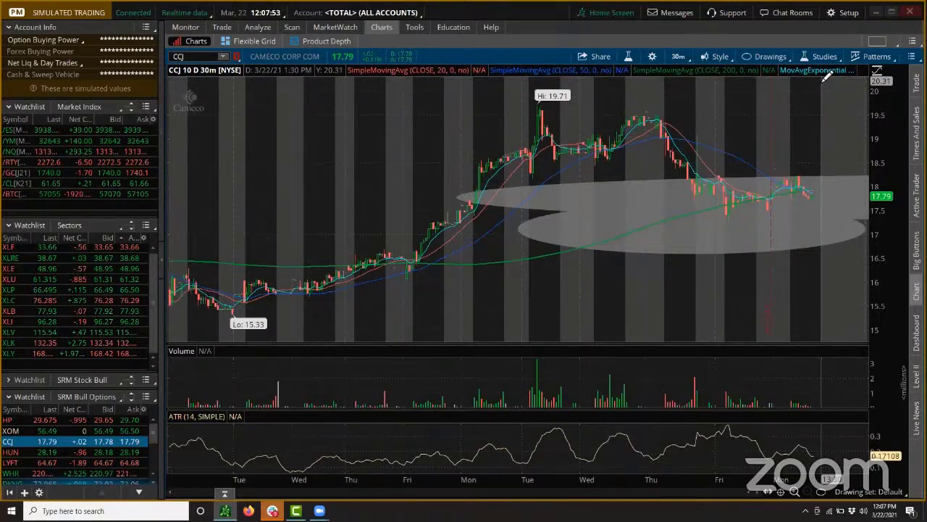
pyautogui.click(681, 59)
pyautogui.click(641, 211)
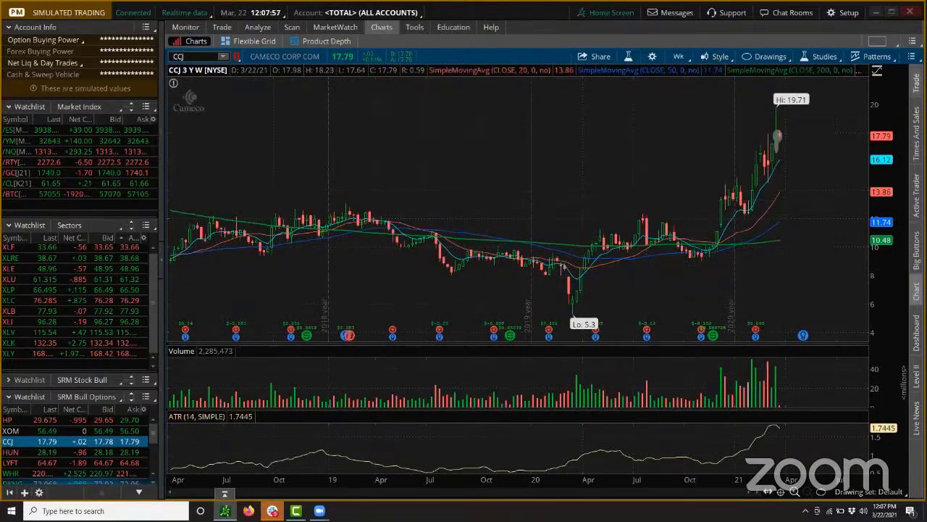
pyautogui.click(679, 56)
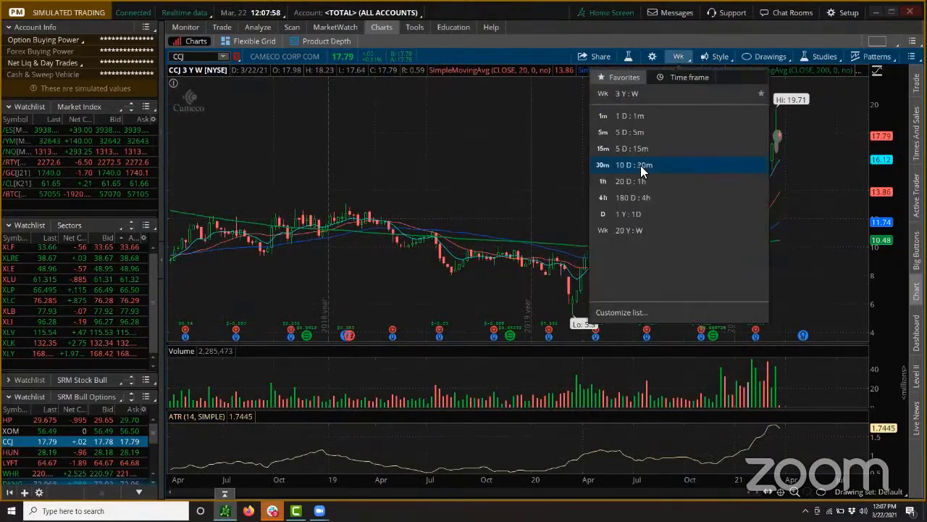
pyautogui.click(619, 216)
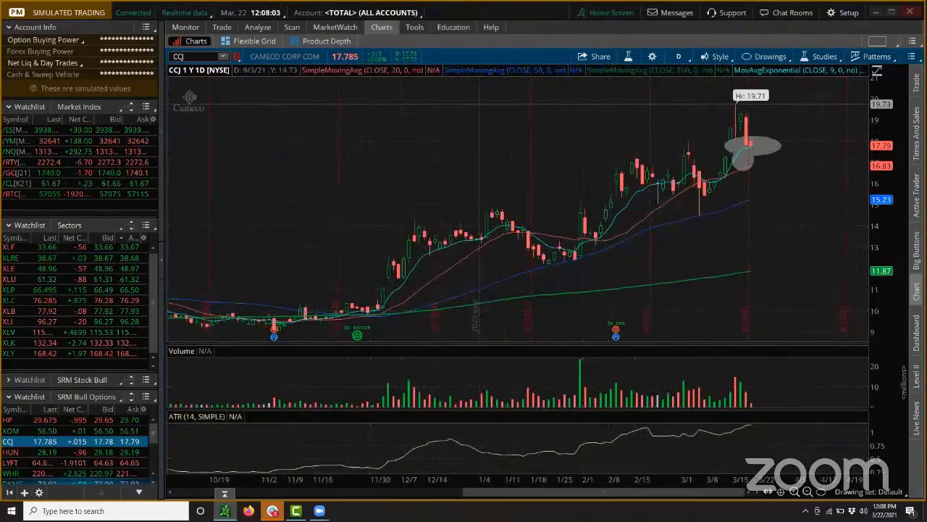
# Step: Enter DNN to chart Denison Mines on one-year daily bars
pyautogui.click(209, 56)
pyautogui.write('DNN')
pyautogui.press('Return')
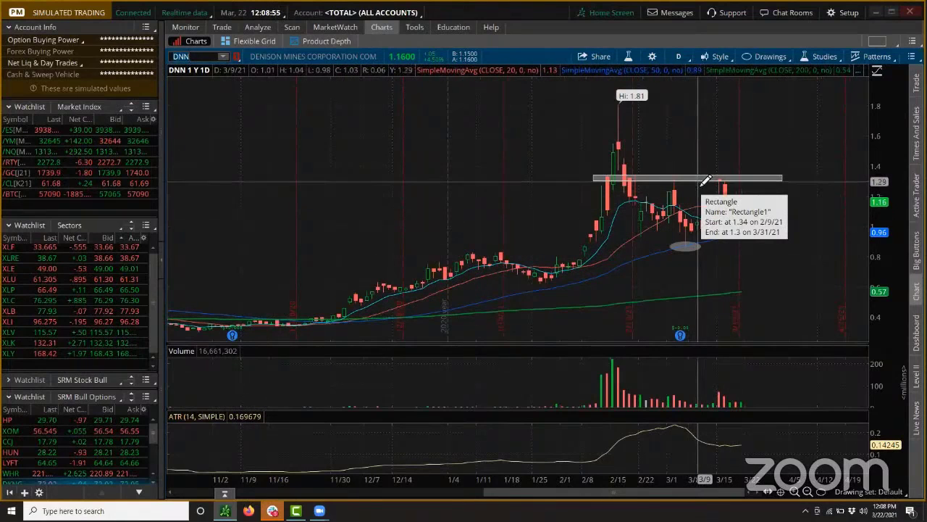
# Step: Circle the latest DNN candles around 1.08–1.14 with a small grey oval, then switch back to UEC
pyautogui.moveTo(728, 205); pyautogui.dragTo(744, 213)
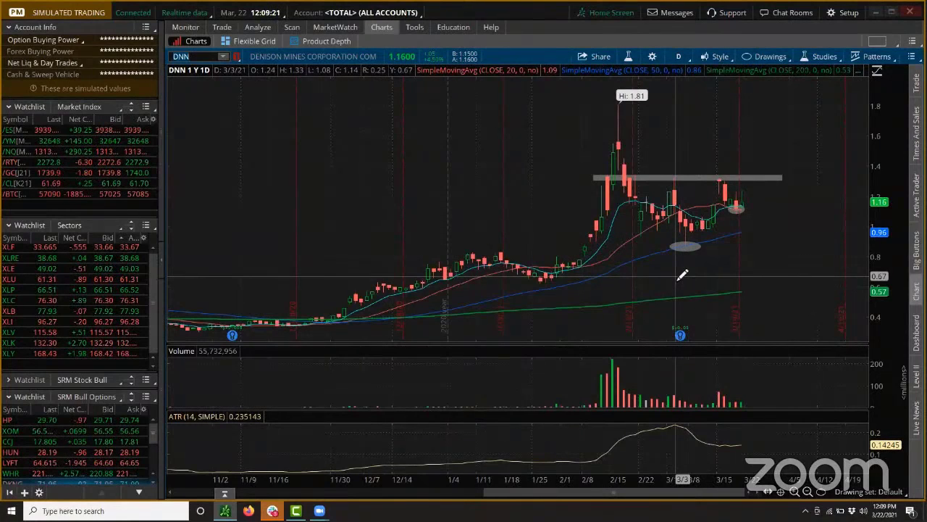
pyautogui.moveTo(748, 209)
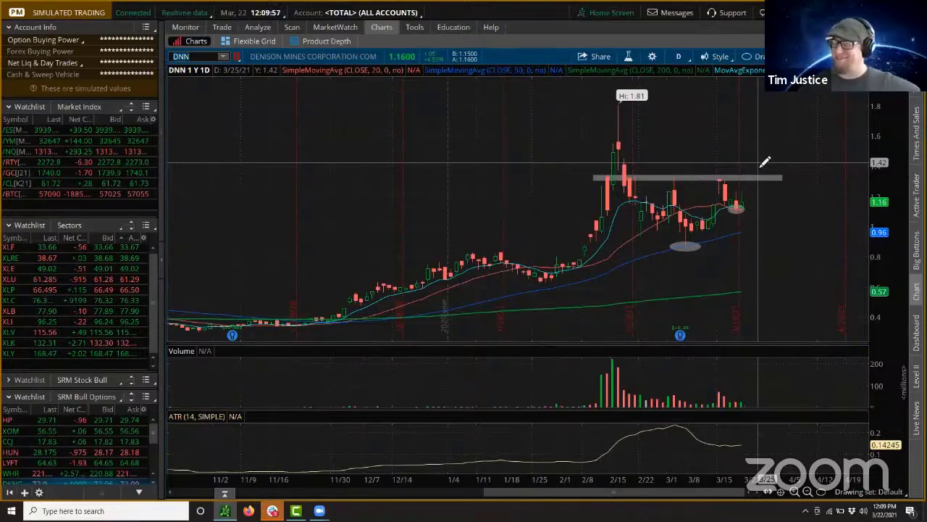
pyautogui.write('UEC')
pyautogui.press('Return')
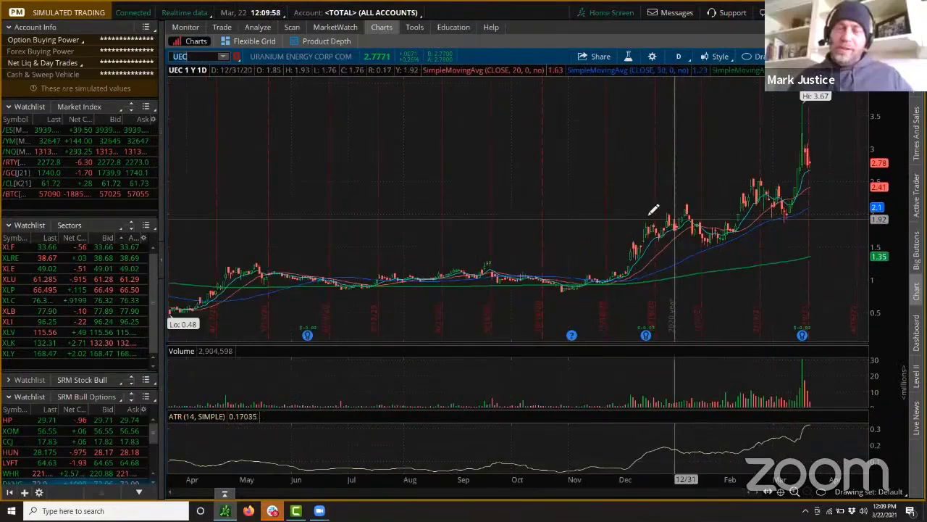
# Step: Zoom the UEC daily chart into late November through March, ending near 2.77
pyautogui.moveTo(659, 217); pyautogui.dragTo(601, 217)
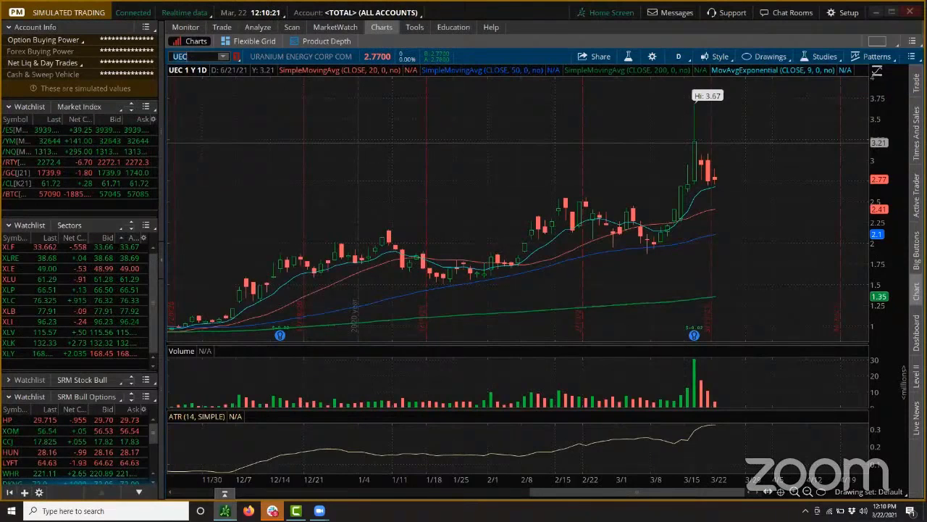
# Step: Select UEC in the symbol box to start entering a new ticker beginning with R
pyautogui.click(192, 56)
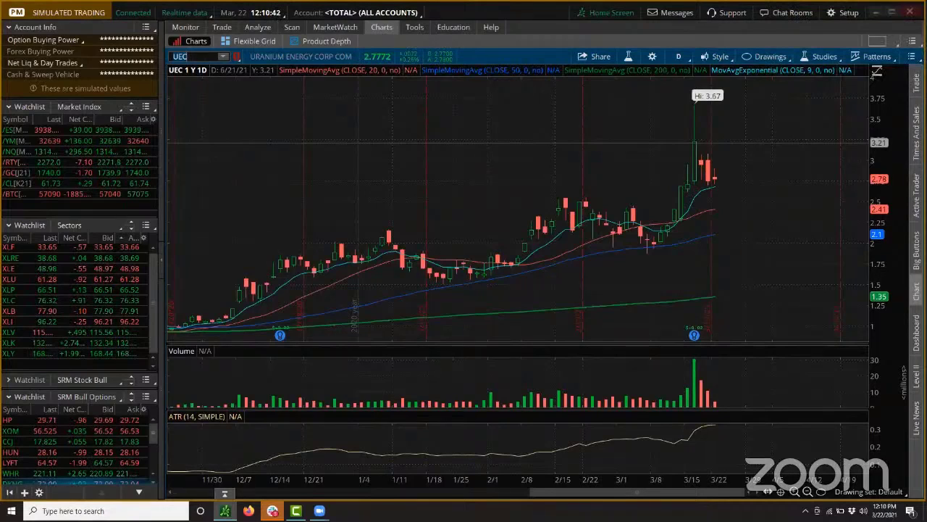
pyautogui.click(188, 56)
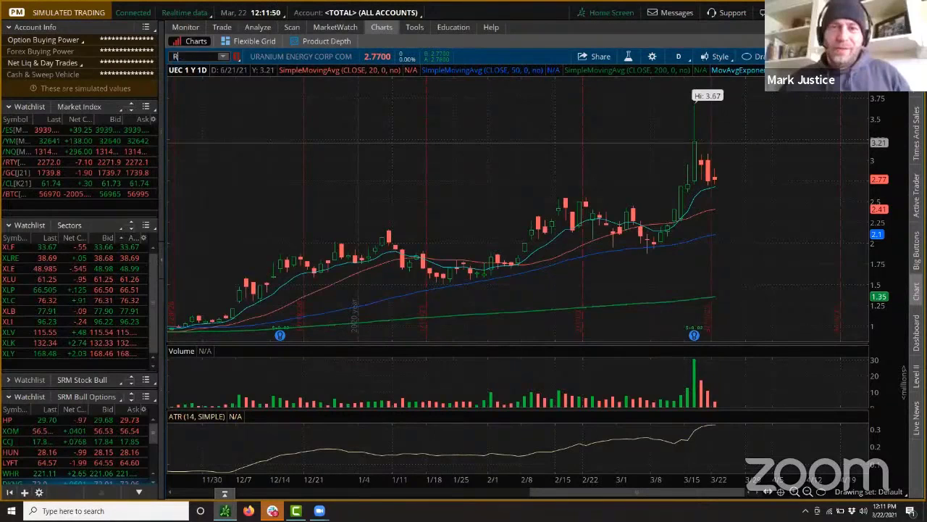
# Step: Complete the RAIL symbol and zoom its daily chart into January through March
pyautogui.write('AIL')
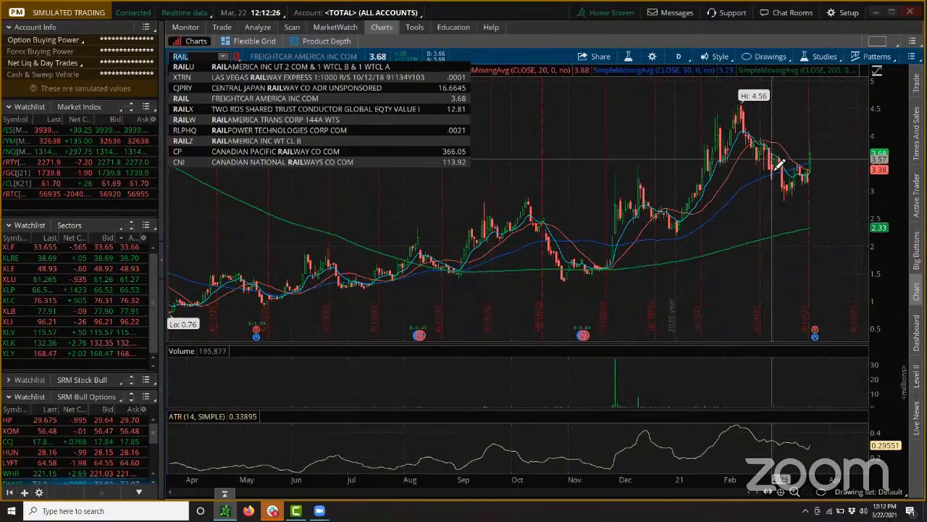
pyautogui.moveTo(685, 152); pyautogui.dragTo(870, 181)
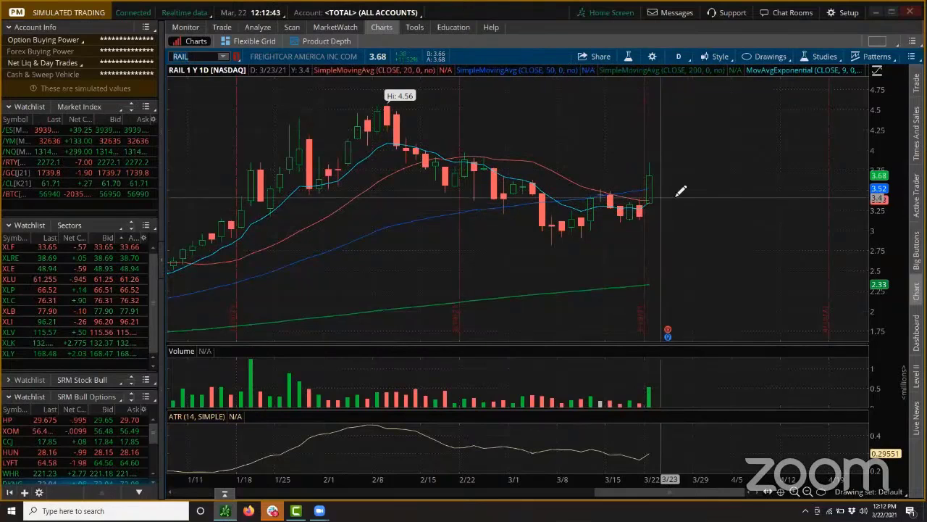
# Step: Put RAIL on 3 Y : W weekly bars and frame mid-2019 through mid-2021, showing the 0.73 low
pyautogui.click(679, 58)
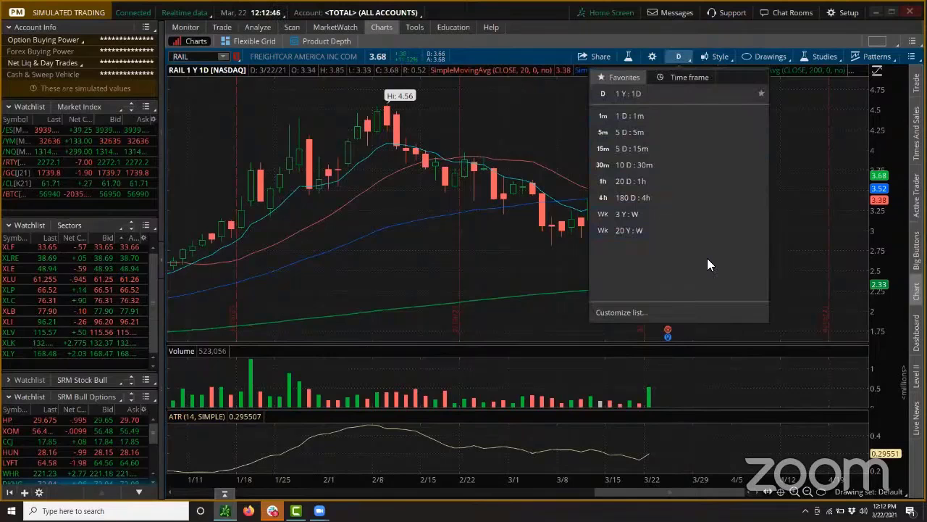
pyautogui.click(664, 214)
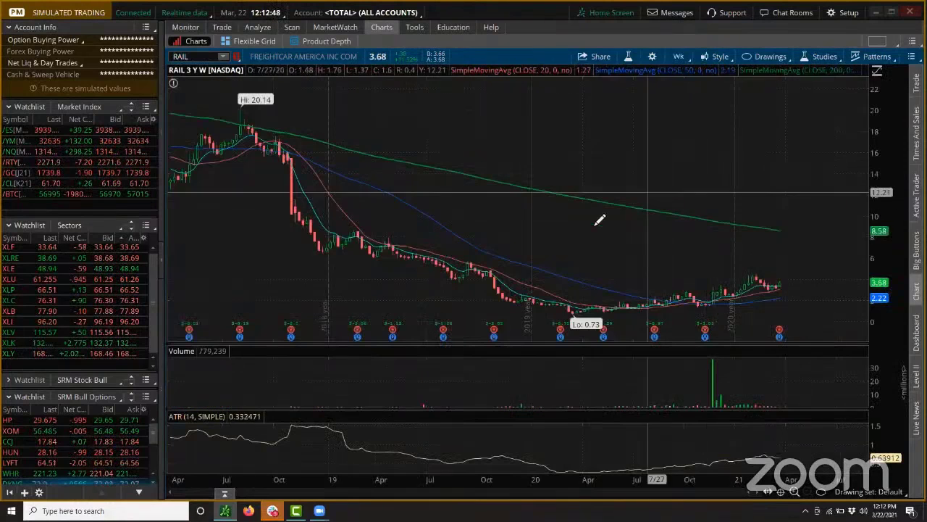
pyautogui.moveTo(600, 219); pyautogui.dragTo(808, 218)
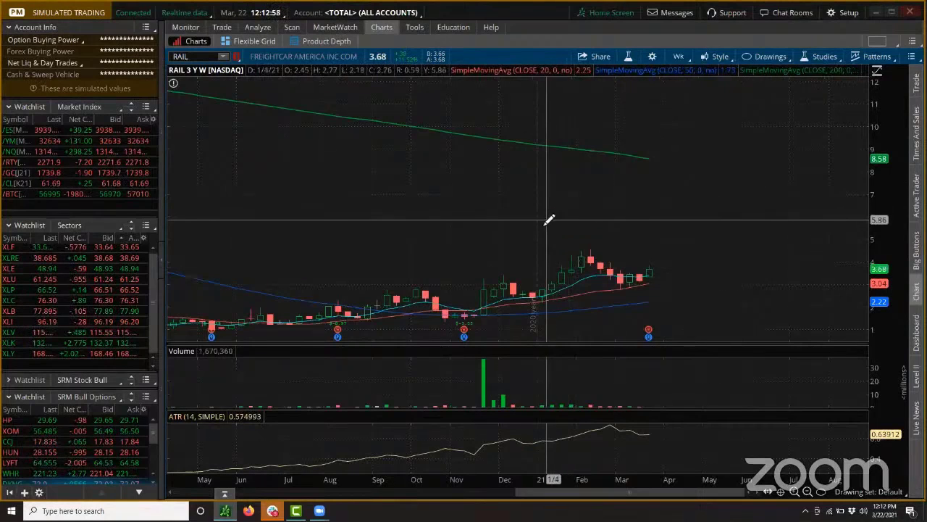
pyautogui.scroll(-3, 584, 461)
pyautogui.moveTo(584, 461); pyautogui.dragTo(449, 471)
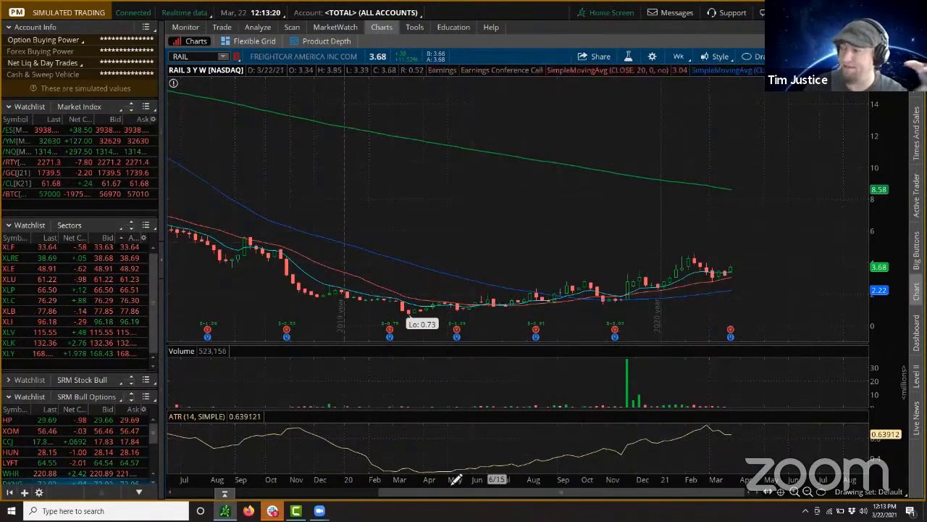
pyautogui.scroll(-3, 403, 491)
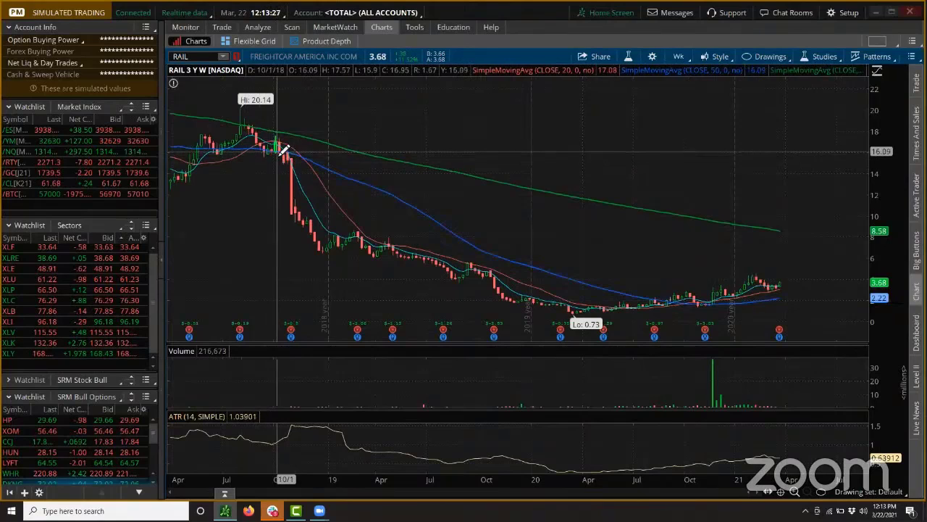
pyautogui.scroll(3, 748, 292)
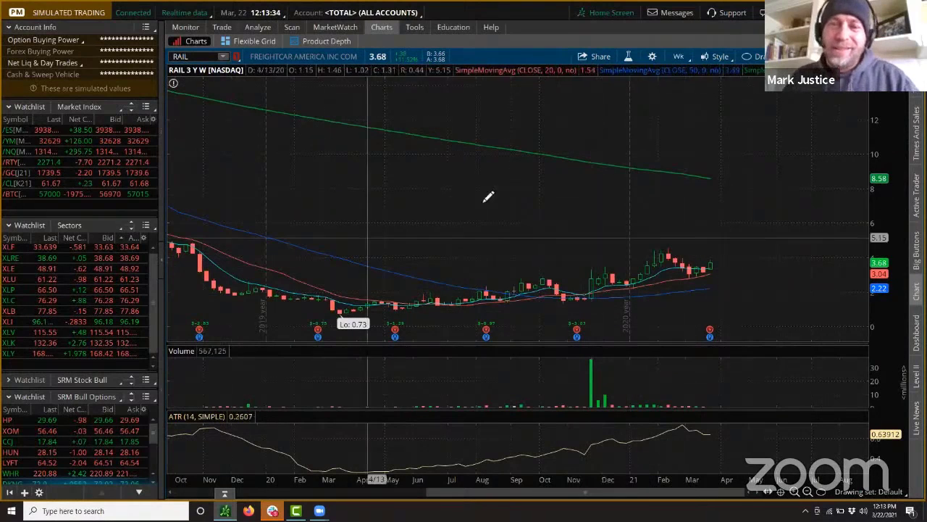
pyautogui.click(220, 27)
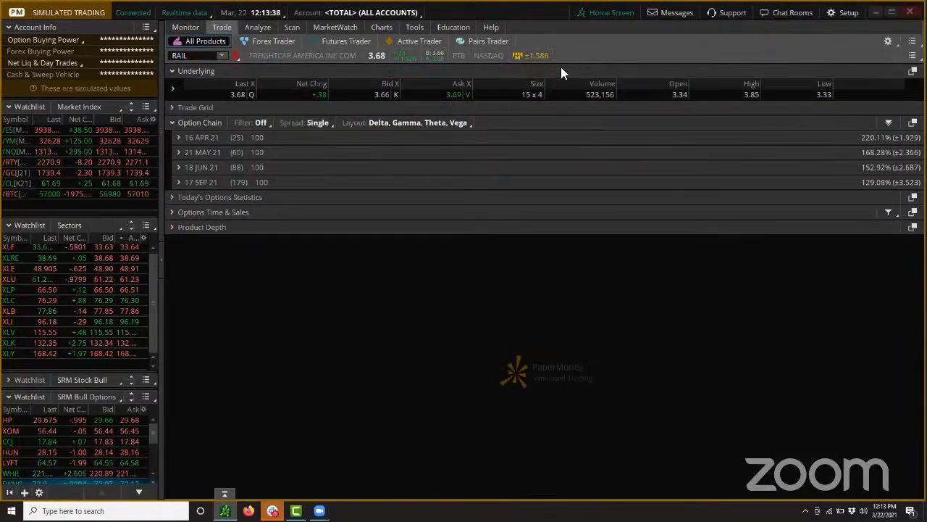
pyautogui.moveTo(384, 26)
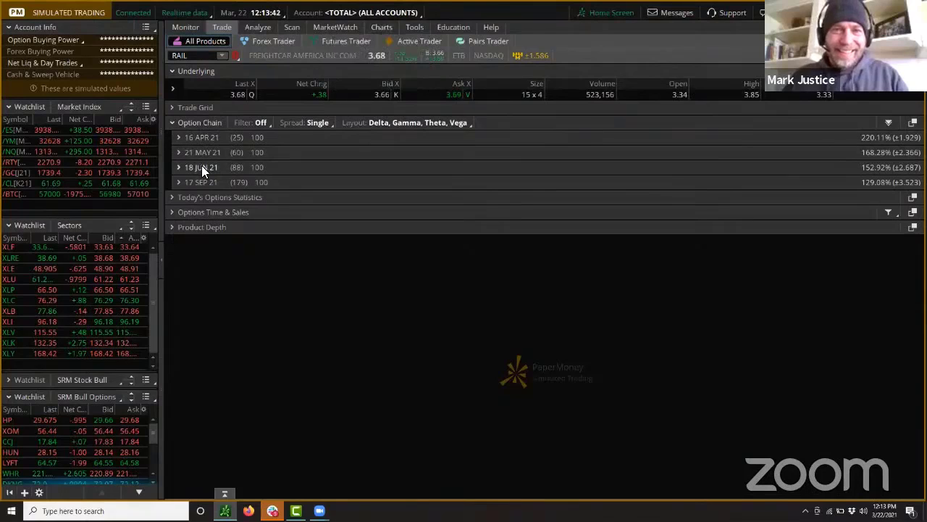
# Step: Return to the RAIL chart and set the time frame to 1 Y : 1D daily bars
pyautogui.click(380, 27)
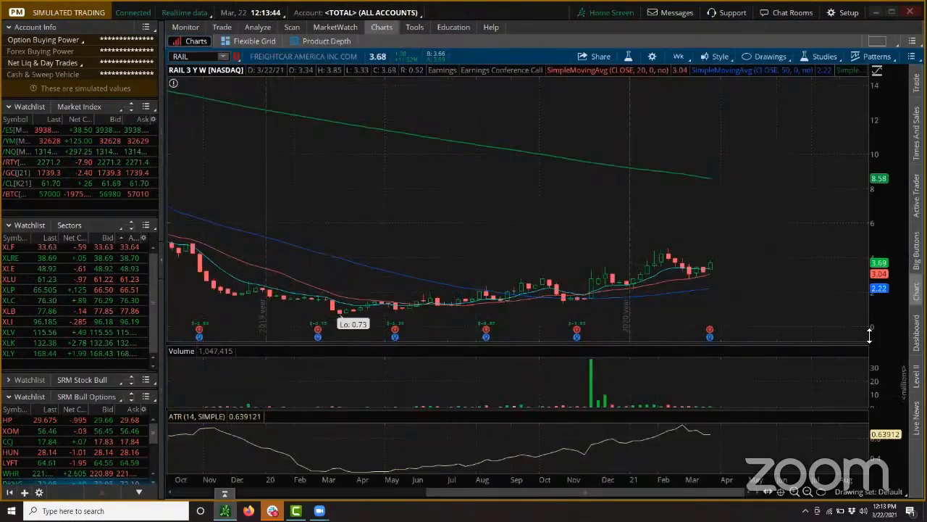
pyautogui.scroll(-3, 530, 492)
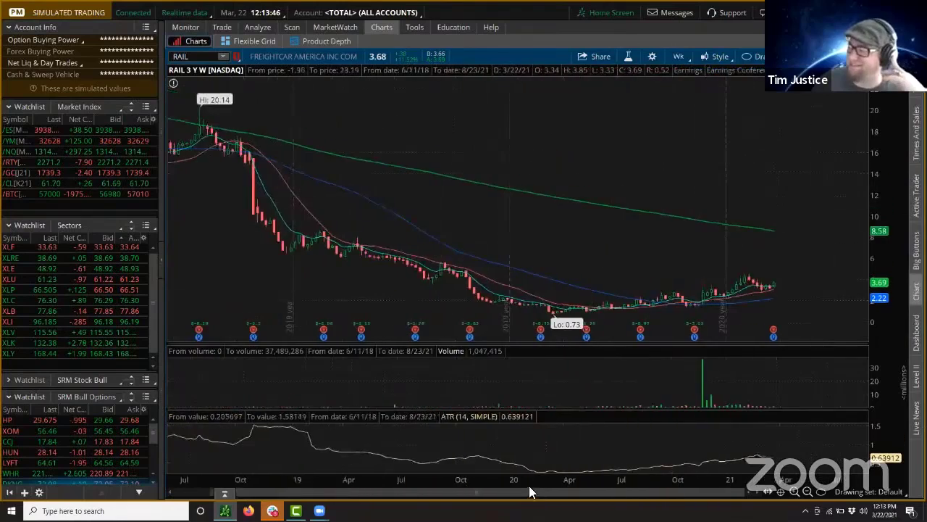
pyautogui.scroll(3, 529, 492)
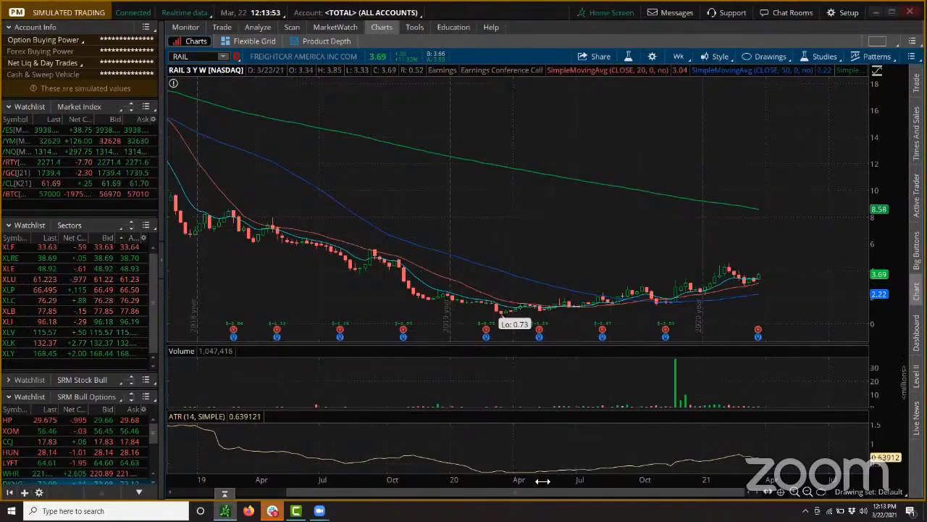
pyautogui.scroll(5, 539, 481)
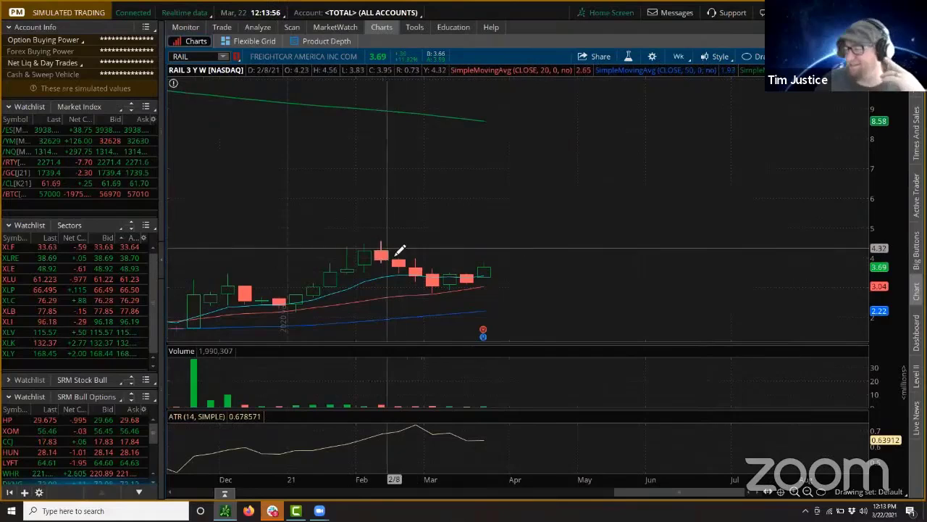
pyautogui.click(677, 56)
pyautogui.click(630, 214)
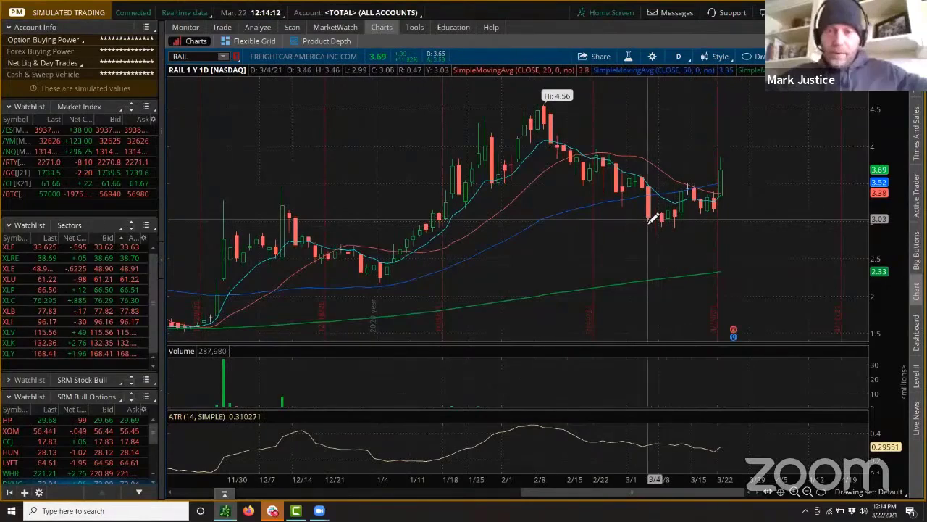
# Step: Draw an ellipse around RAIL's early-March lows near 3.0, then rescale the time axis
pyautogui.scroll(-3, 737, 238)
pyautogui.moveTo(773, 191); pyautogui.dragTo(809, 202)
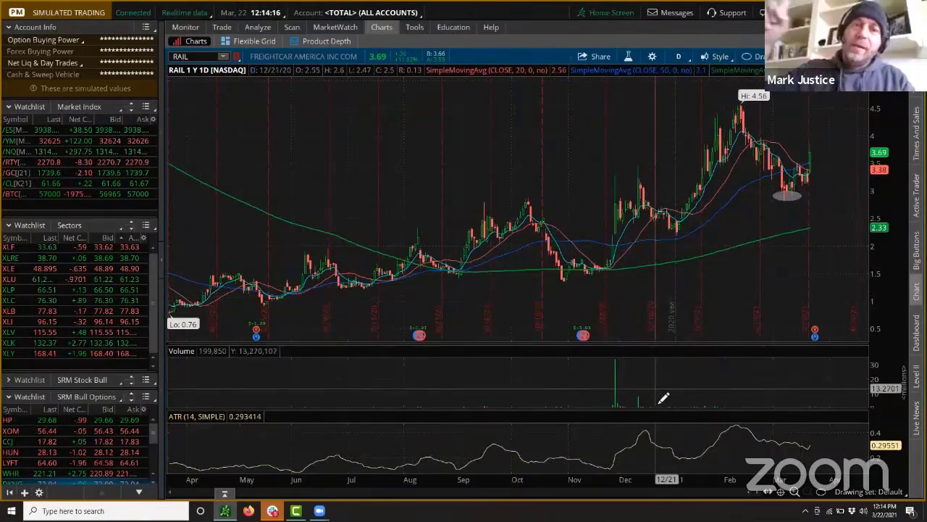
pyautogui.moveTo(638, 480); pyautogui.dragTo(505, 498)
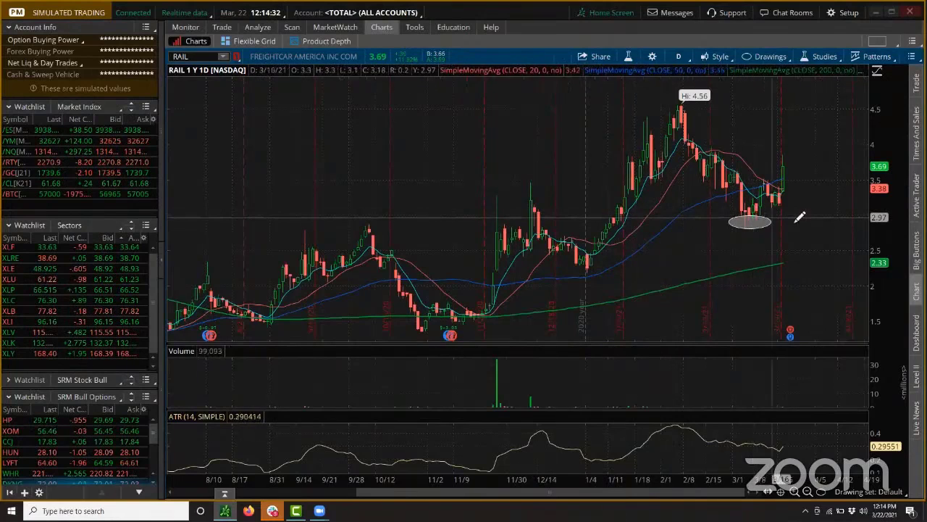
# Step: On the 3 Y : W chart, draw a flat support rectangle at 3 from 9/28/2020 rightward
pyautogui.click(677, 57)
pyautogui.click(630, 213)
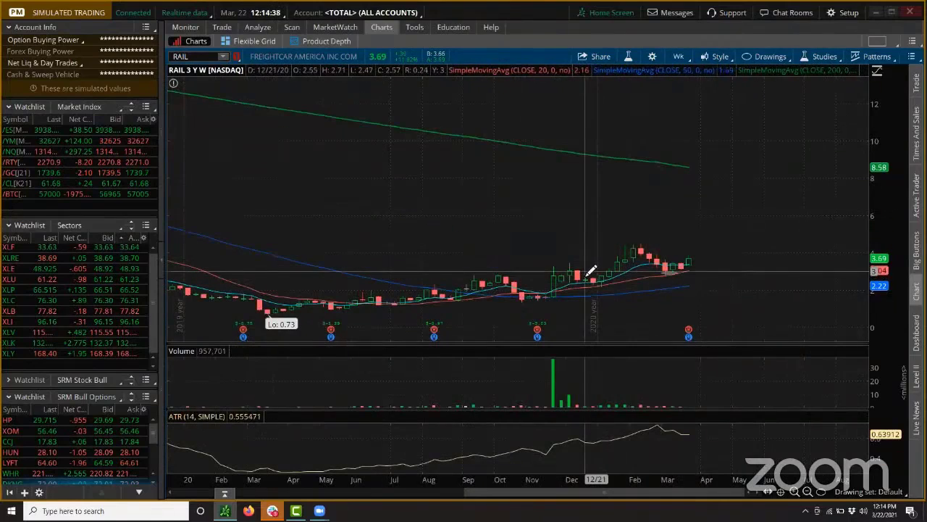
pyautogui.moveTo(414, 261); pyautogui.dragTo(548, 260)
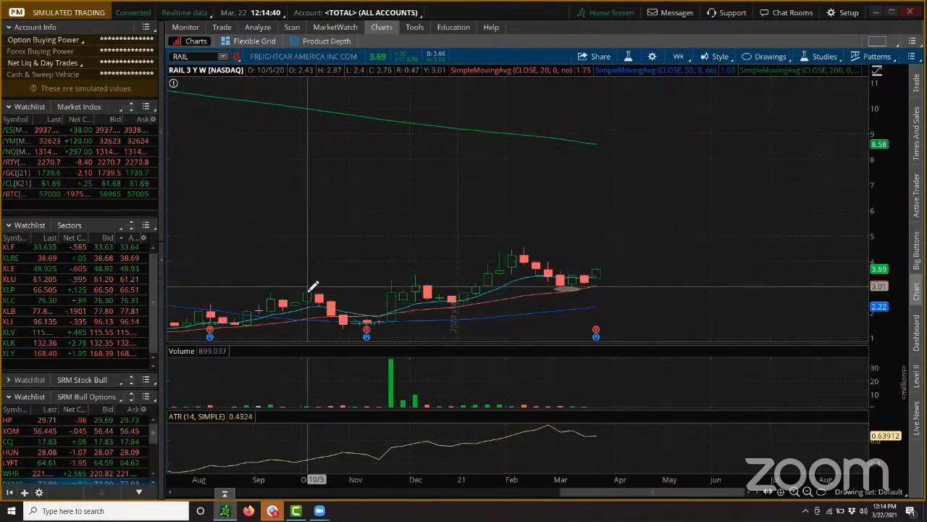
pyautogui.moveTo(311, 285)
pyautogui.mouseDown()
pyautogui.moveTo(621, 263)
pyautogui.moveTo(613, 290)
pyautogui.moveTo(649, 291)
pyautogui.mouseUp()
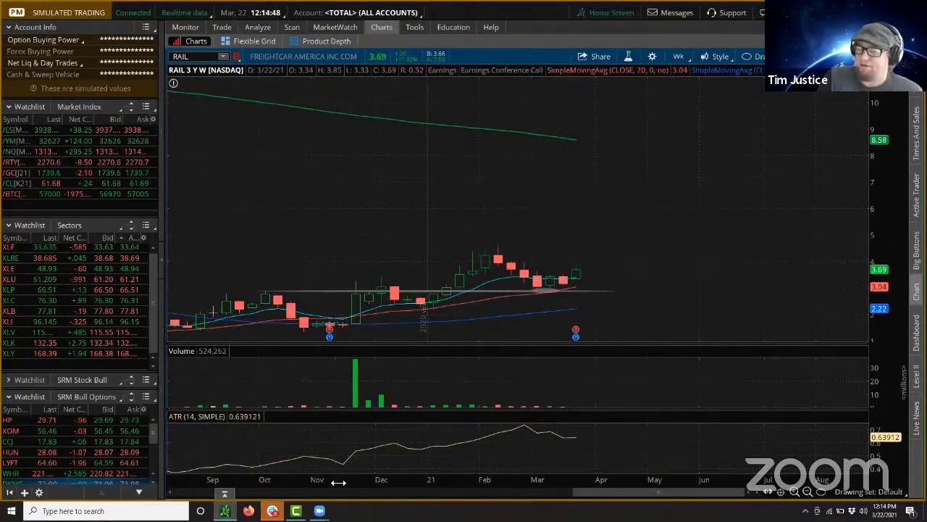
pyautogui.moveTo(342, 480); pyautogui.dragTo(461, 447)
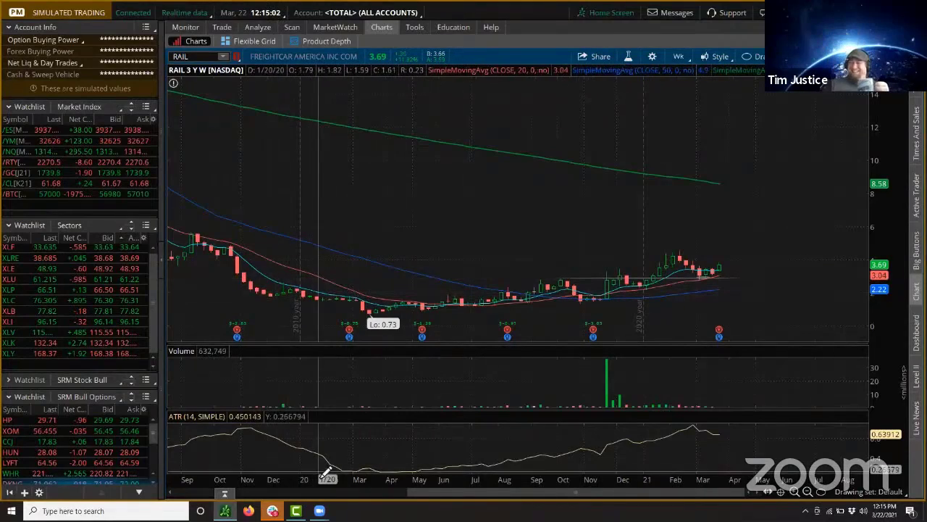
# Step: Zoom the RAIL weekly chart out to span April 2018 to April 2021, including the 20.14 high
pyautogui.moveTo(391, 471); pyautogui.dragTo(449, 472)
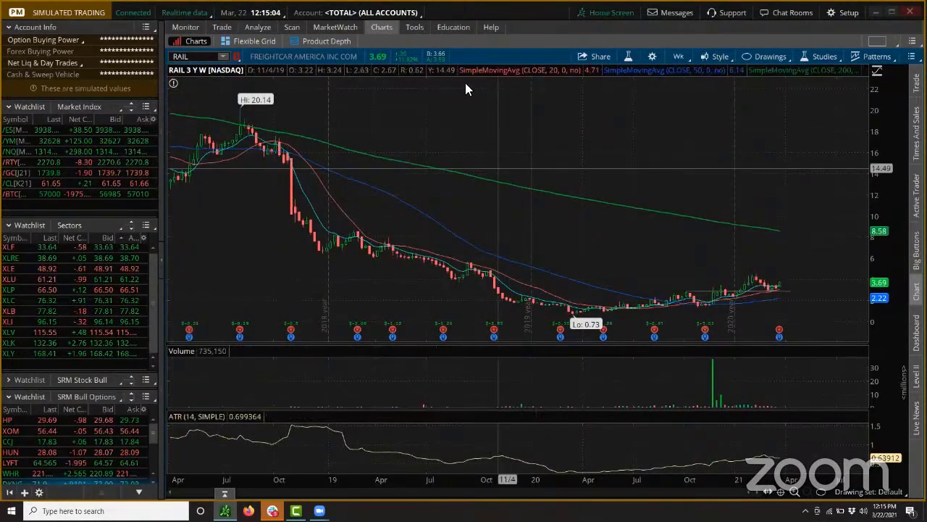